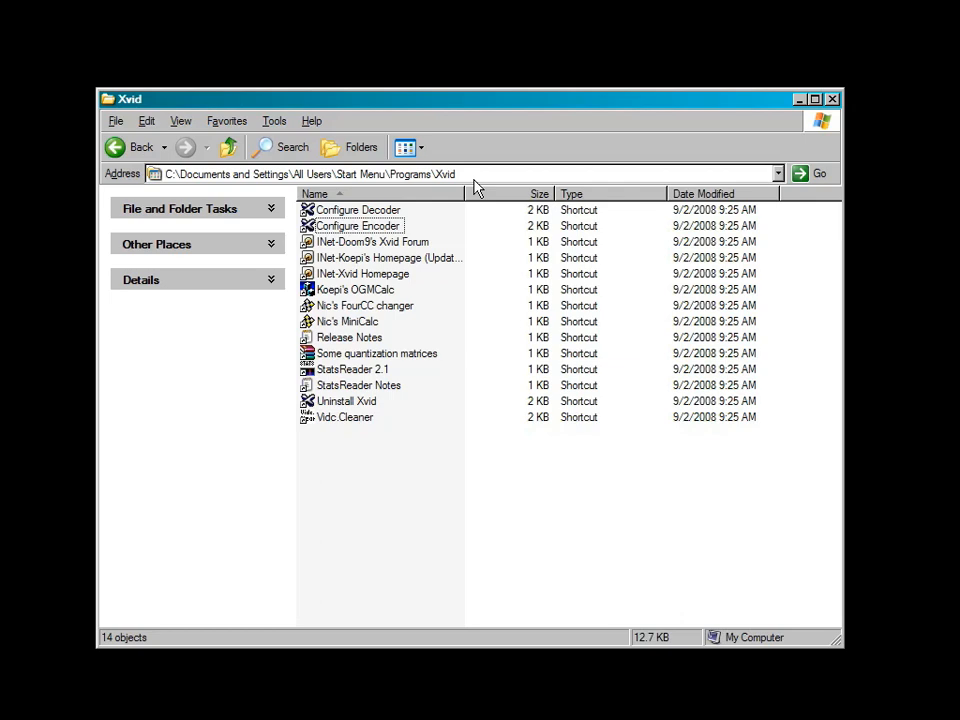
Step: Open the Xvid encoder configuration and move its window away from the screen corner
{"action": "left_click", "coordinate": [384, 230]}
{"action": "double_click", "coordinate": [384, 230]}
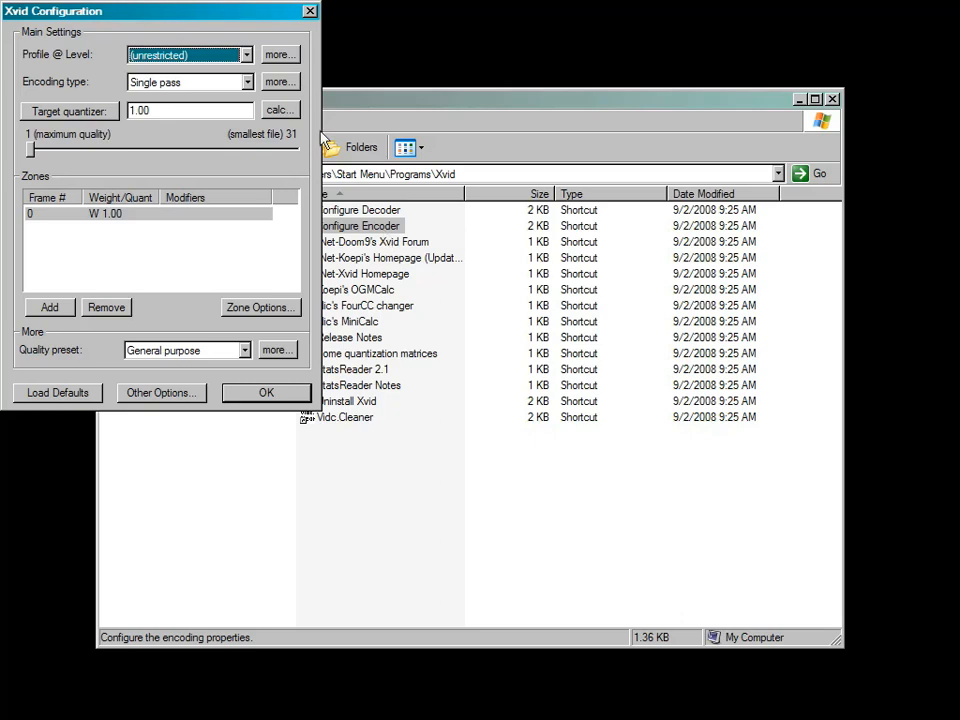
{"action": "left_click_drag", "start_coordinate": [235, 12], "coordinate": [315, 107]}
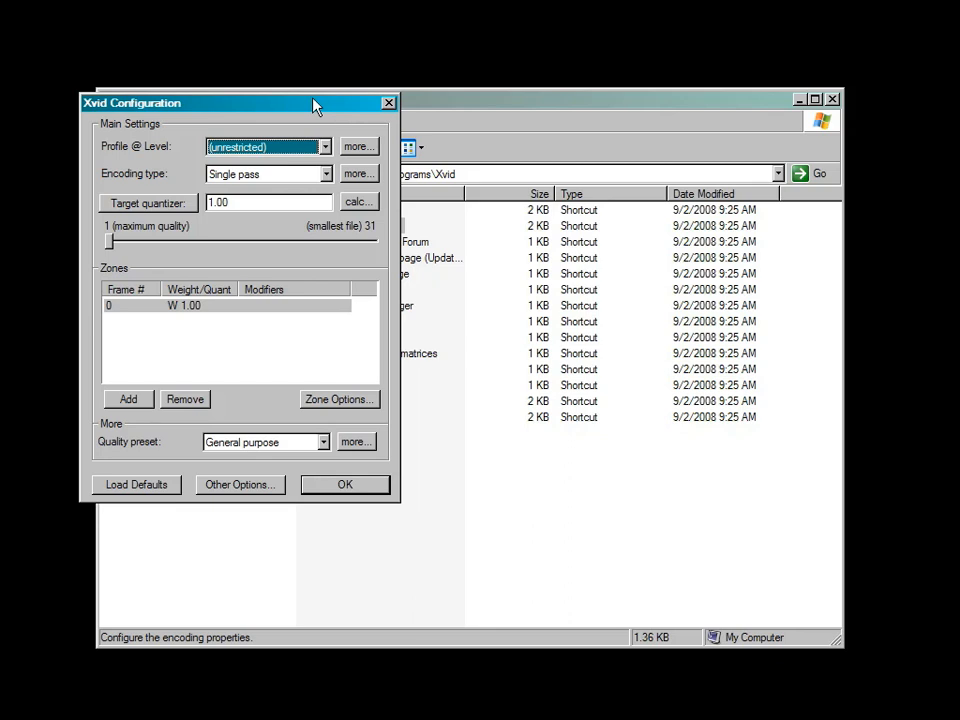
Step: In the detailed profile settings, set the quantization type to MPEG and disable B-VOPs, reviewing the level and aspect ratio settings before accepting
{"action": "left_click", "coordinate": [357, 147]}
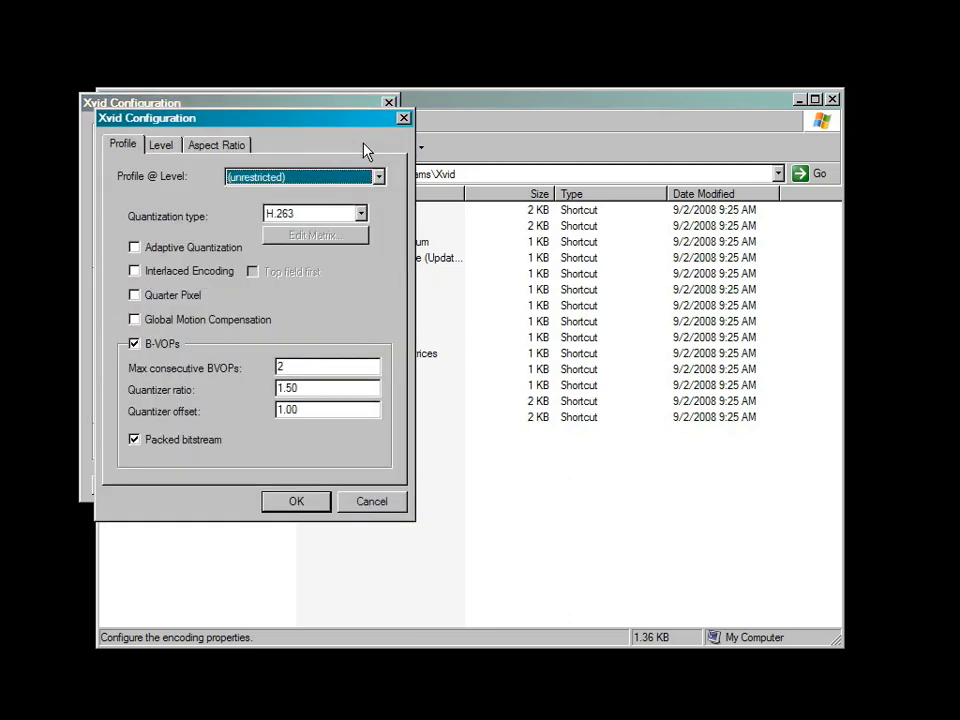
{"action": "left_click", "coordinate": [361, 214]}
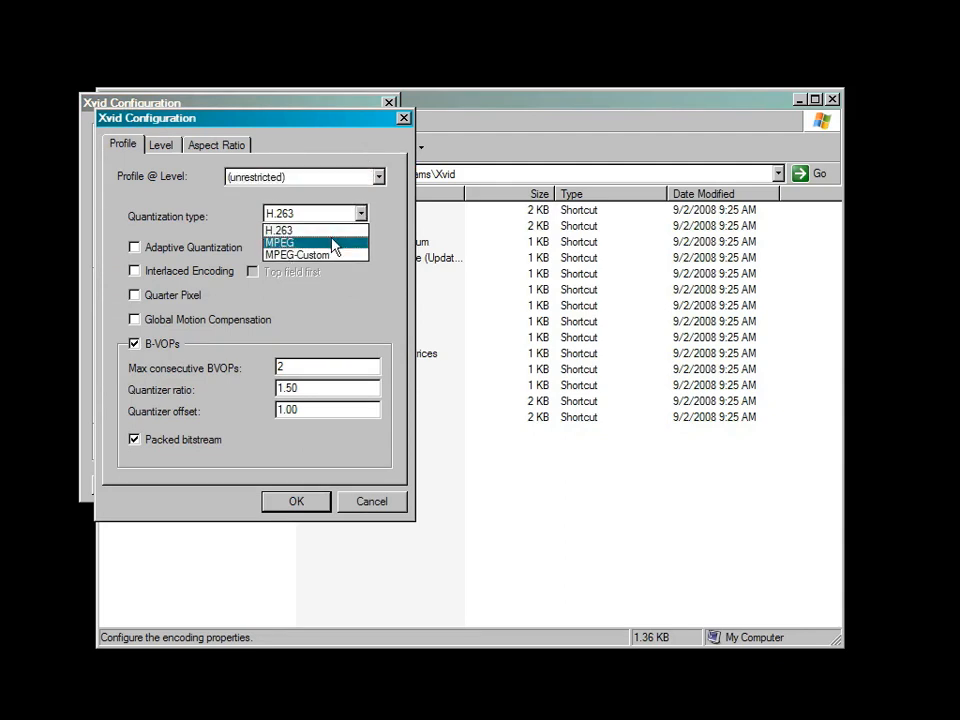
{"action": "left_click", "coordinate": [334, 243]}
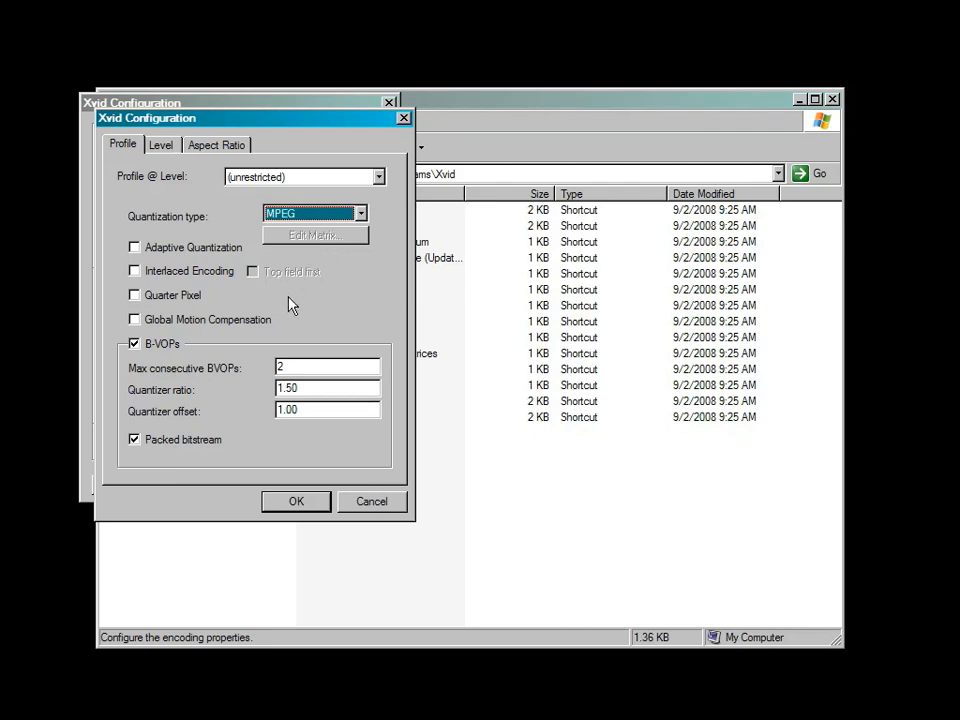
{"action": "left_click", "coordinate": [165, 347]}
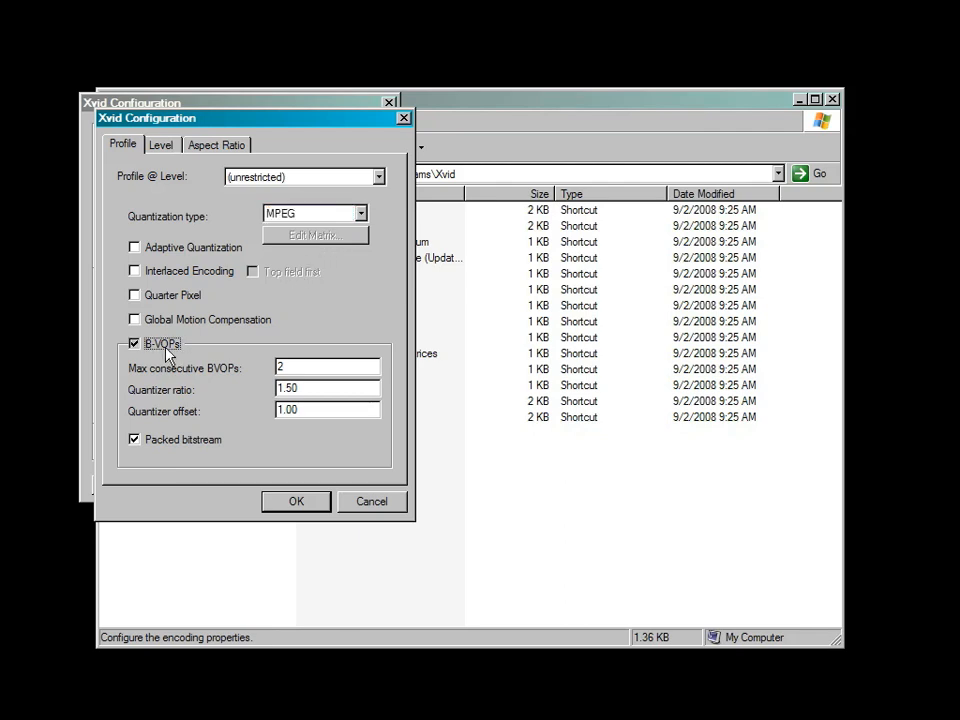
{"action": "left_click", "coordinate": [166, 348]}
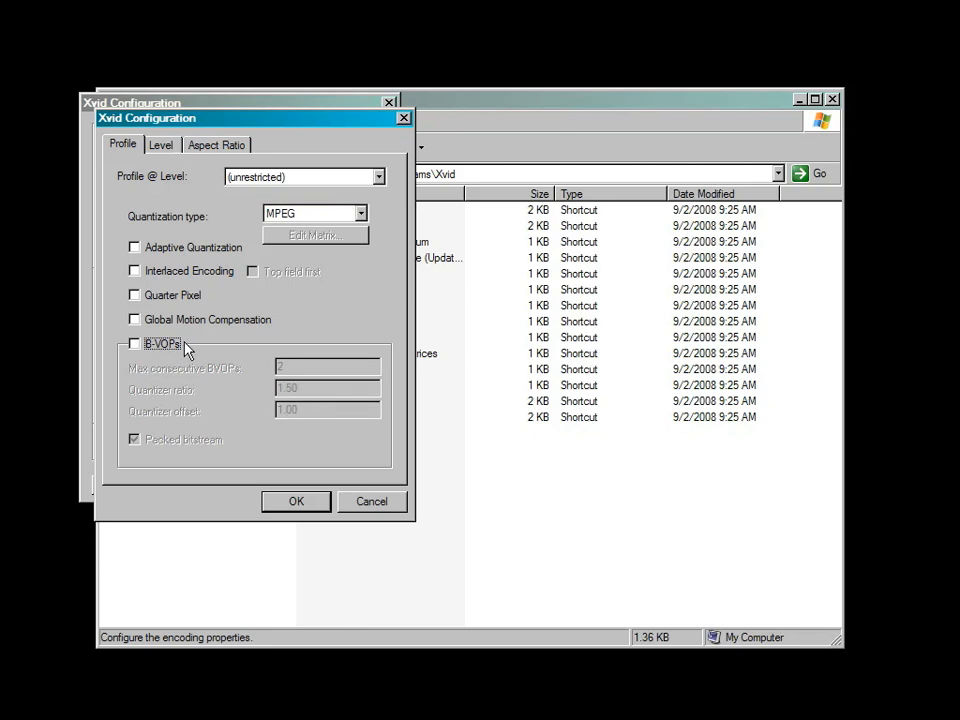
{"action": "left_click", "coordinate": [178, 155]}
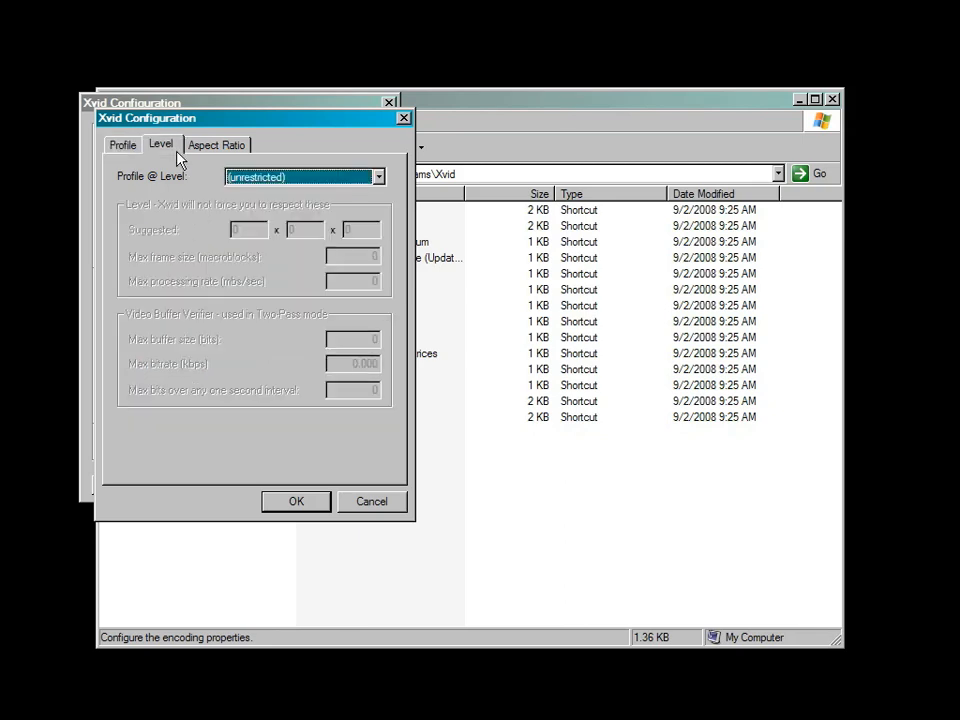
{"action": "left_click", "coordinate": [204, 149]}
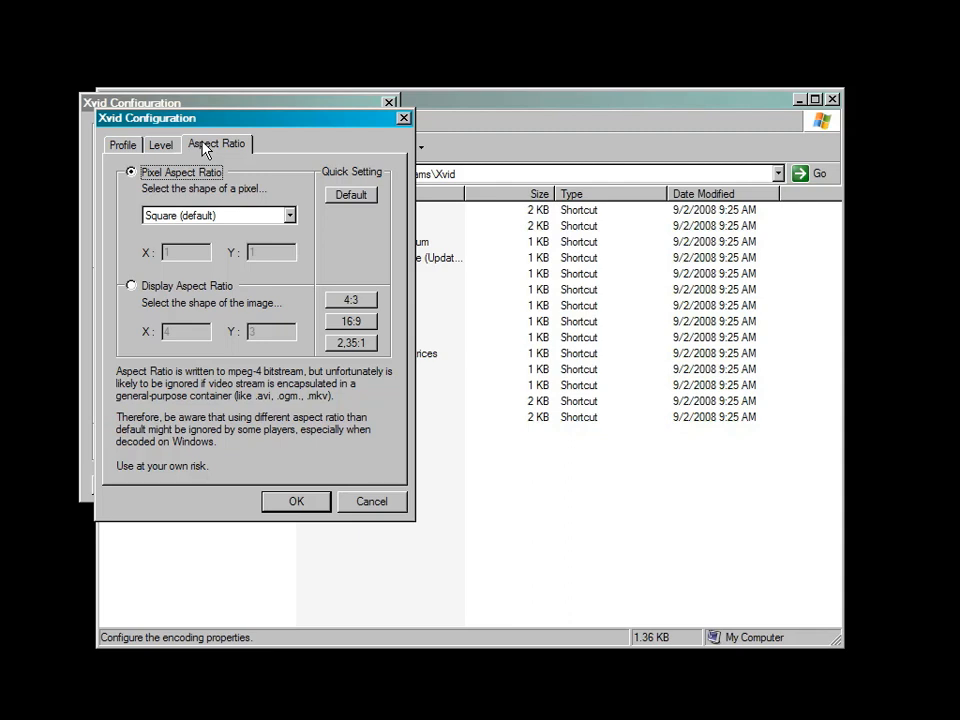
{"action": "left_click", "coordinate": [295, 506]}
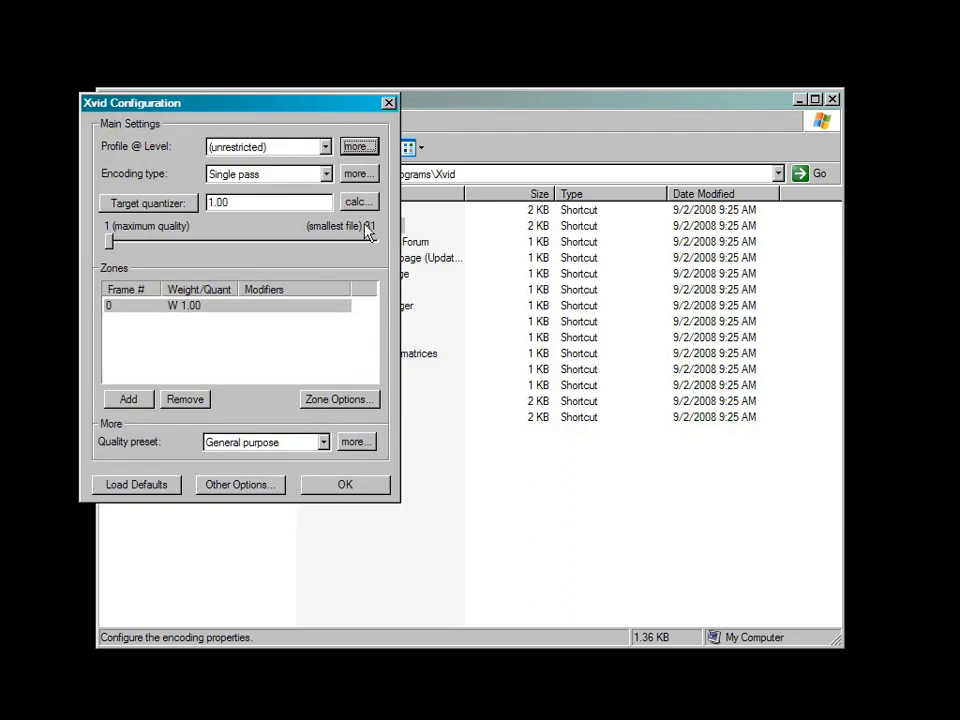
Step: Select Single pass as the encoding type and review its CBR settings without changing them
{"action": "left_click", "coordinate": [327, 175]}
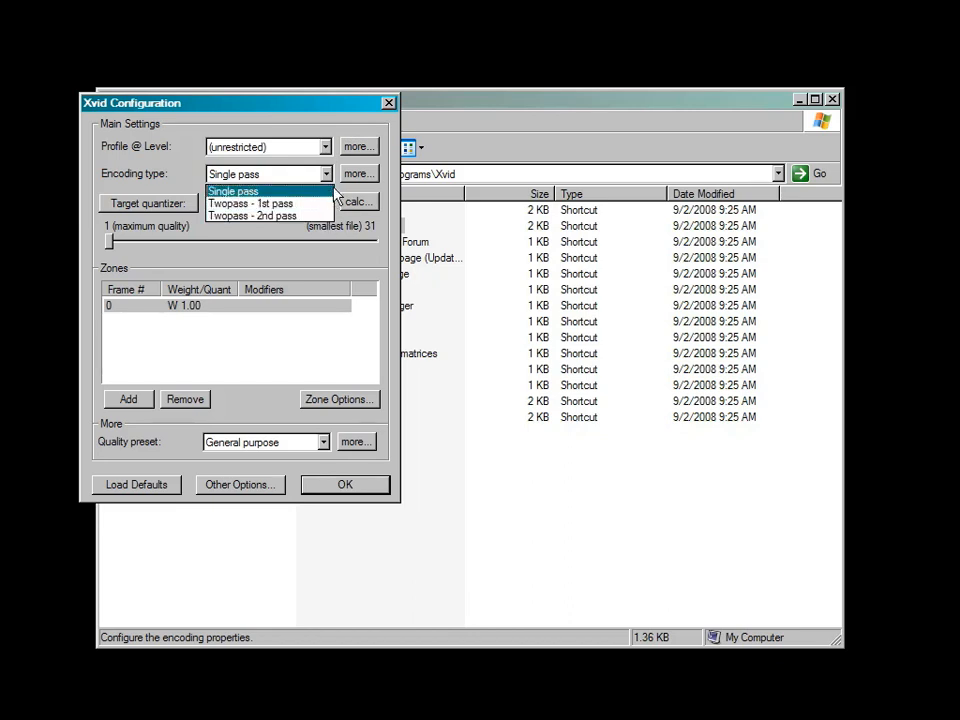
{"action": "left_click", "coordinate": [330, 191]}
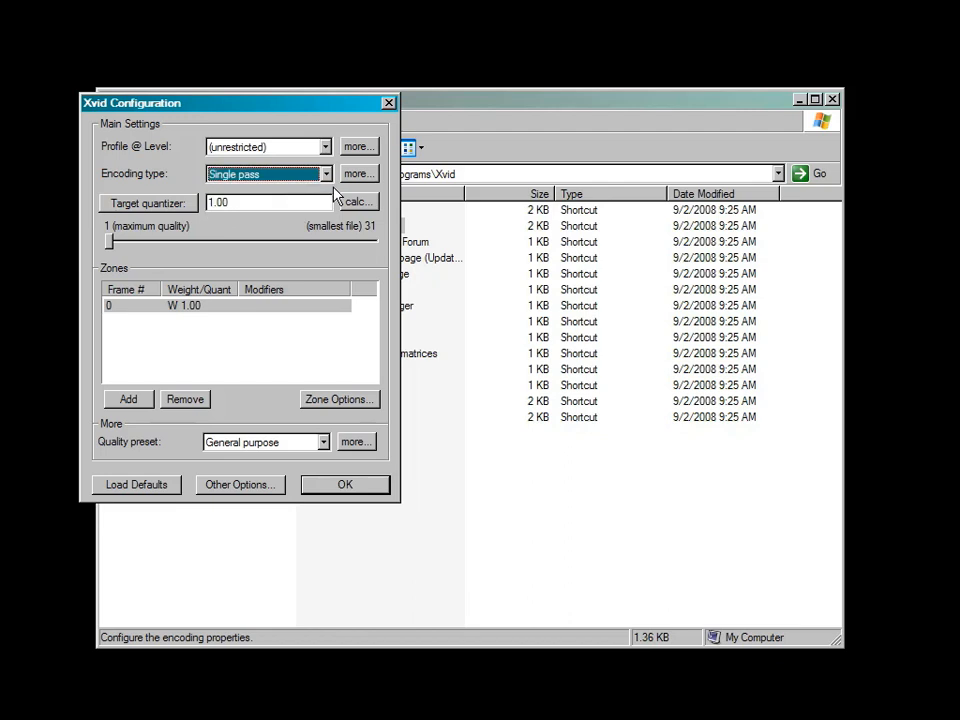
{"action": "left_click", "coordinate": [352, 179]}
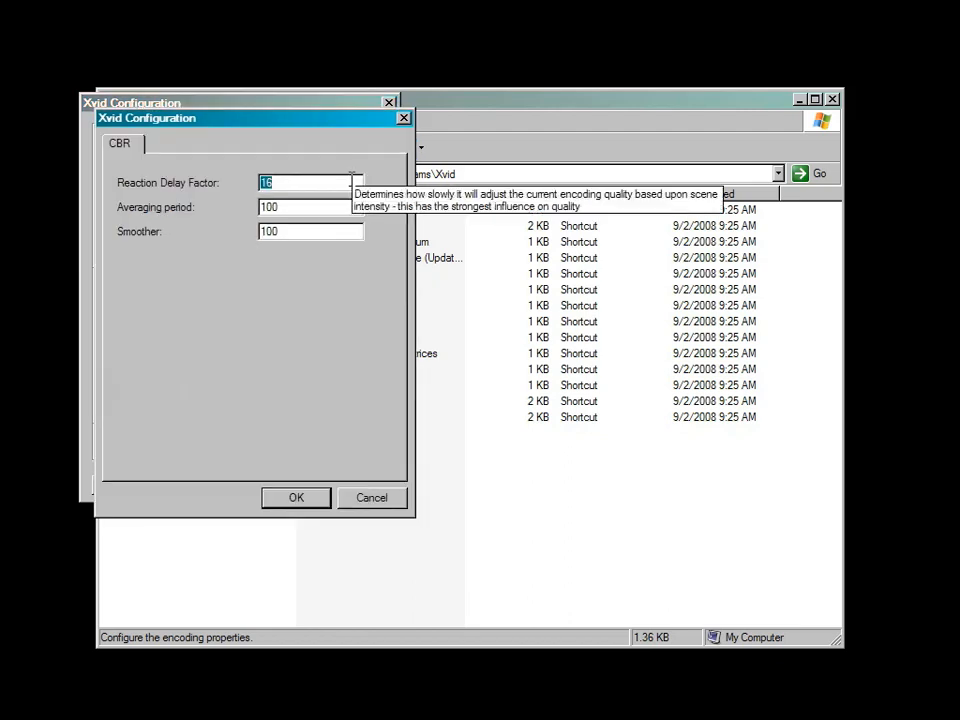
{"action": "left_click", "coordinate": [370, 505]}
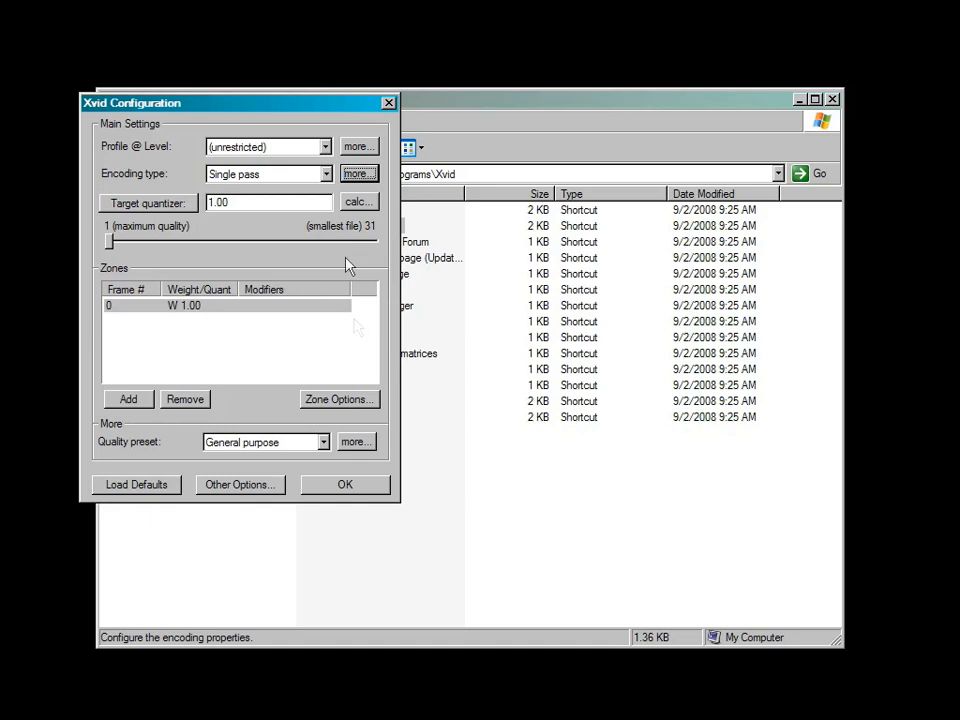
Step: Switch the quality preset to (User defined) and set its VHQ mode to 0 - Off
{"action": "left_click", "coordinate": [324, 443]}
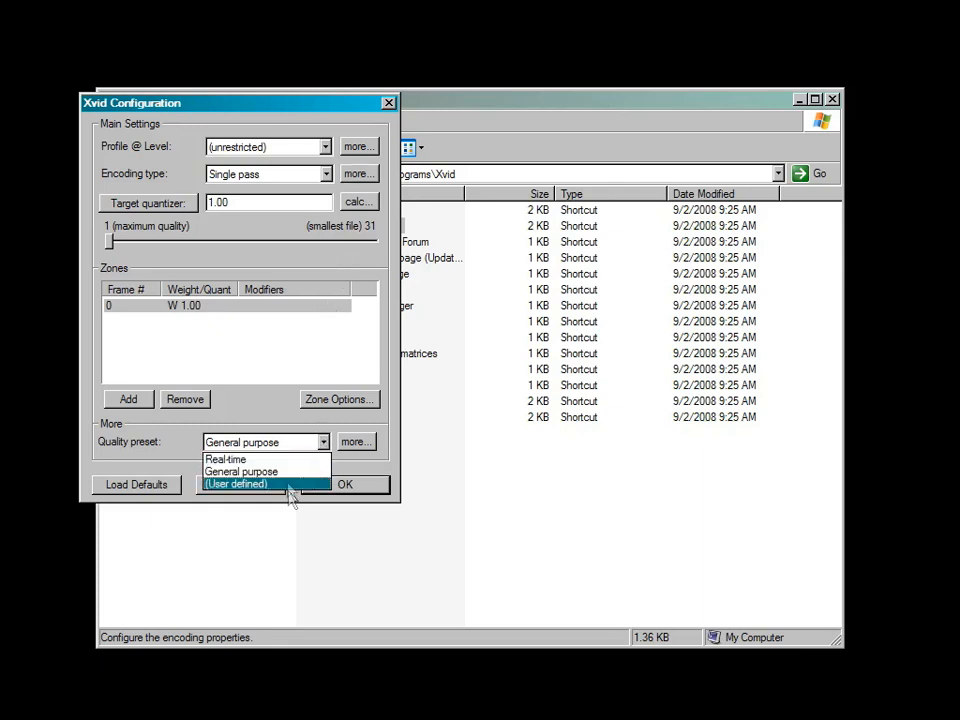
{"action": "left_click", "coordinate": [293, 486]}
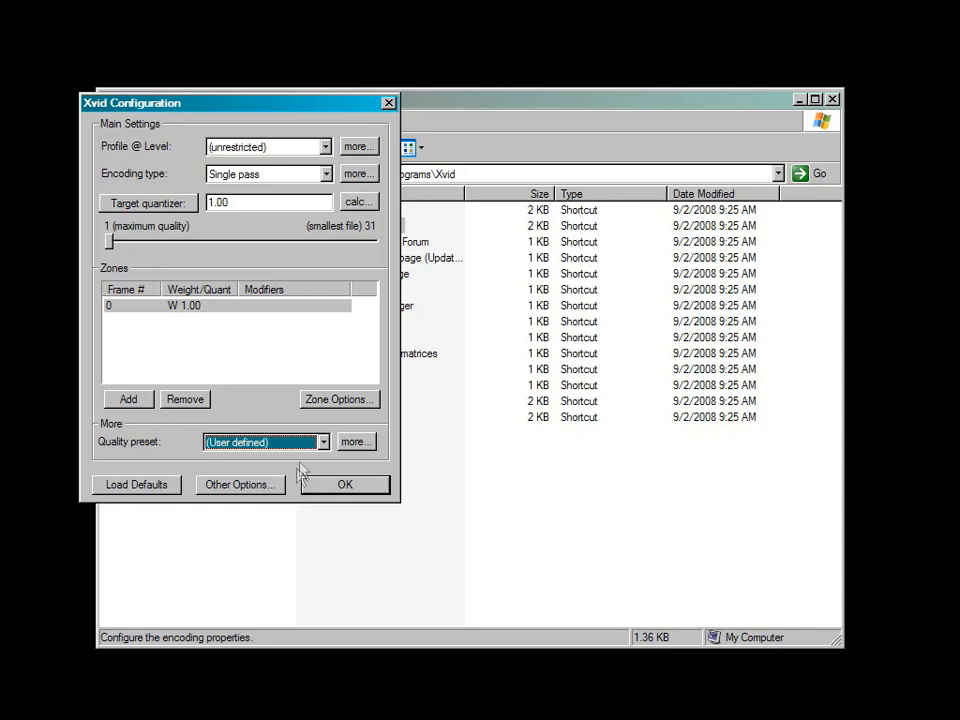
{"action": "left_click", "coordinate": [356, 443]}
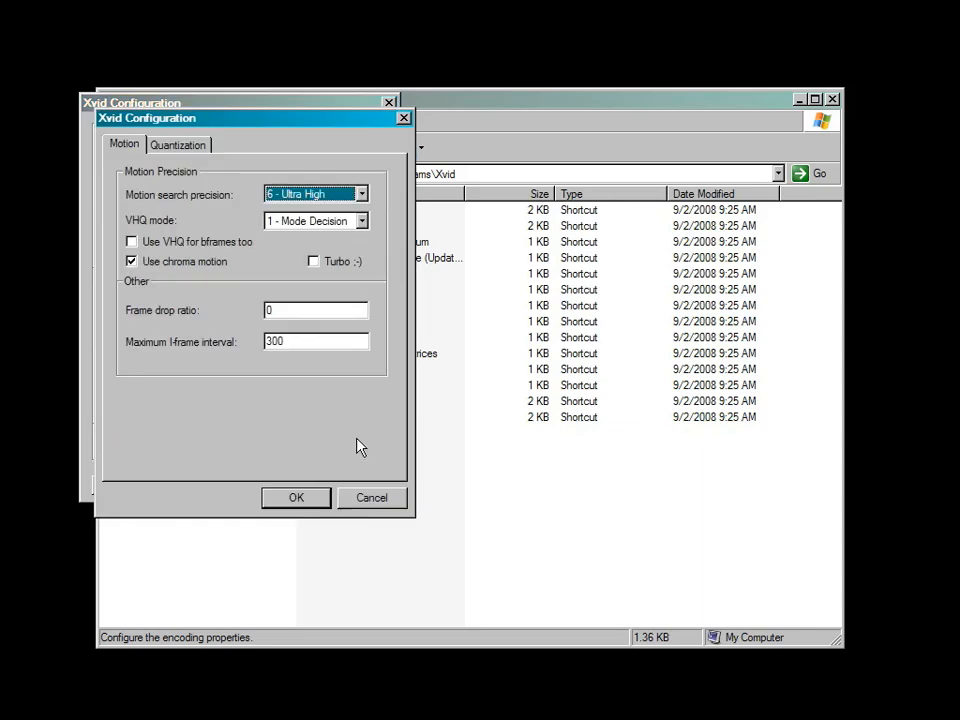
{"action": "left_click", "coordinate": [362, 221]}
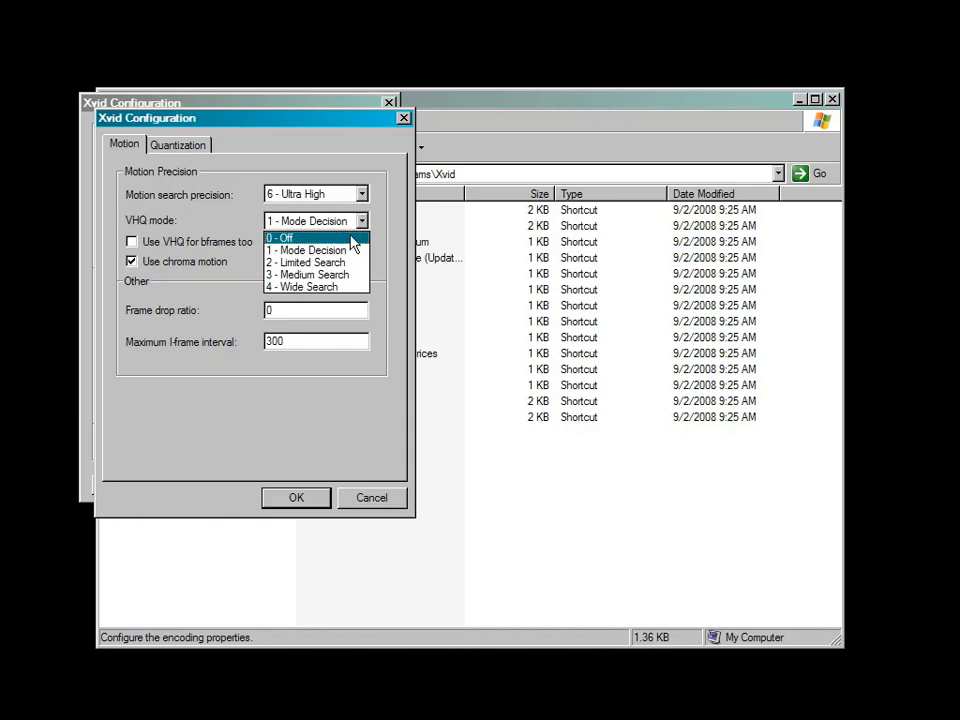
{"action": "left_click", "coordinate": [350, 237]}
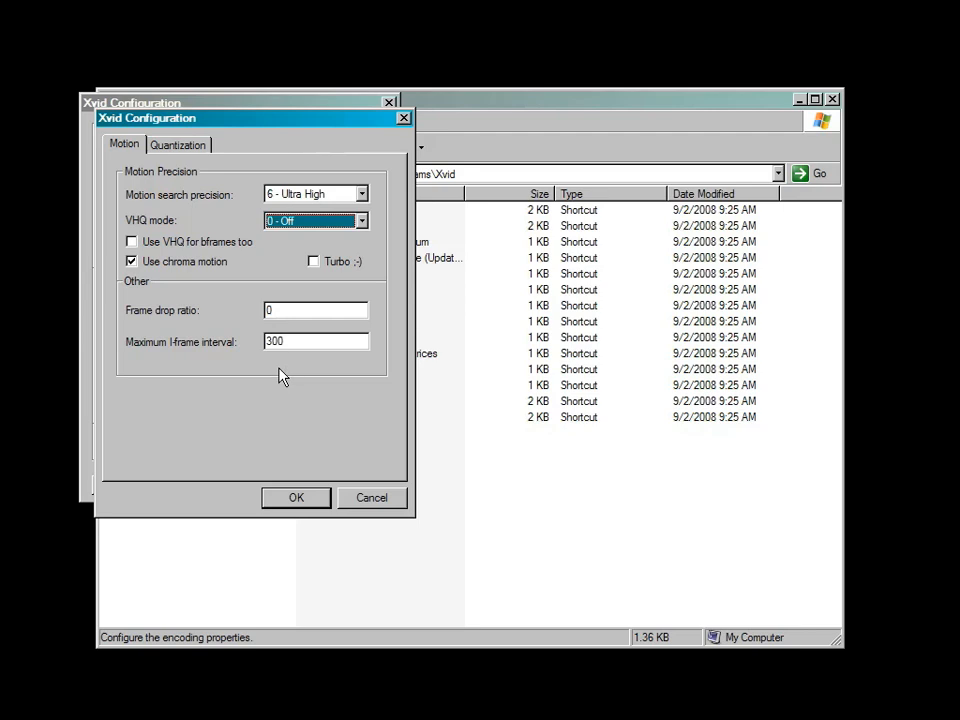
Step: Disable Trellis quantization in the preset's quantization settings and accept the preset changes
{"action": "left_click", "coordinate": [208, 144]}
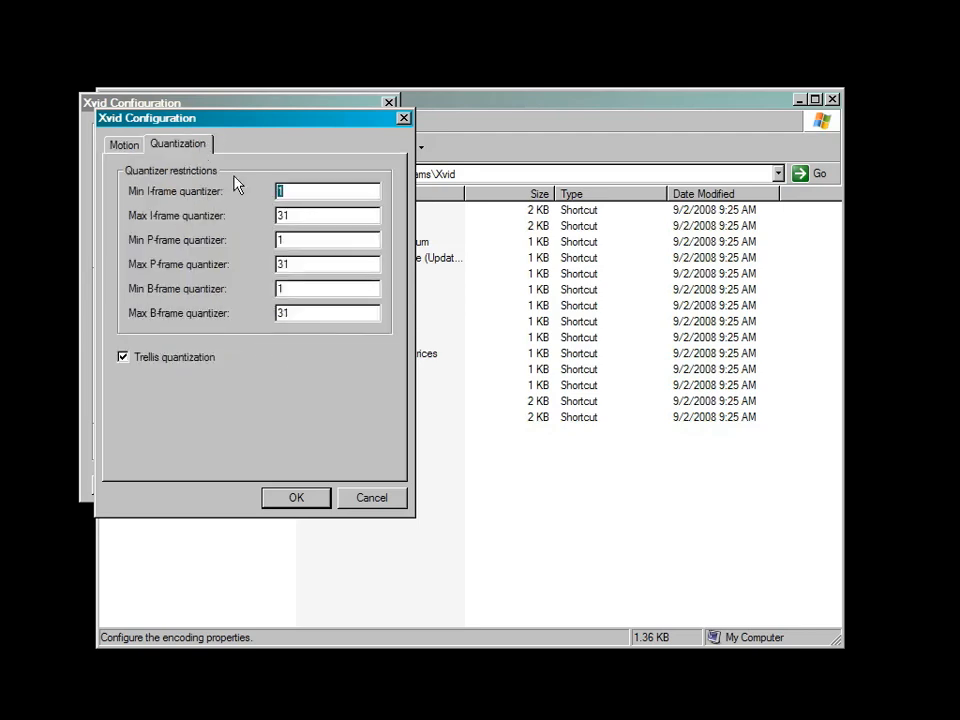
{"action": "left_click", "coordinate": [172, 366]}
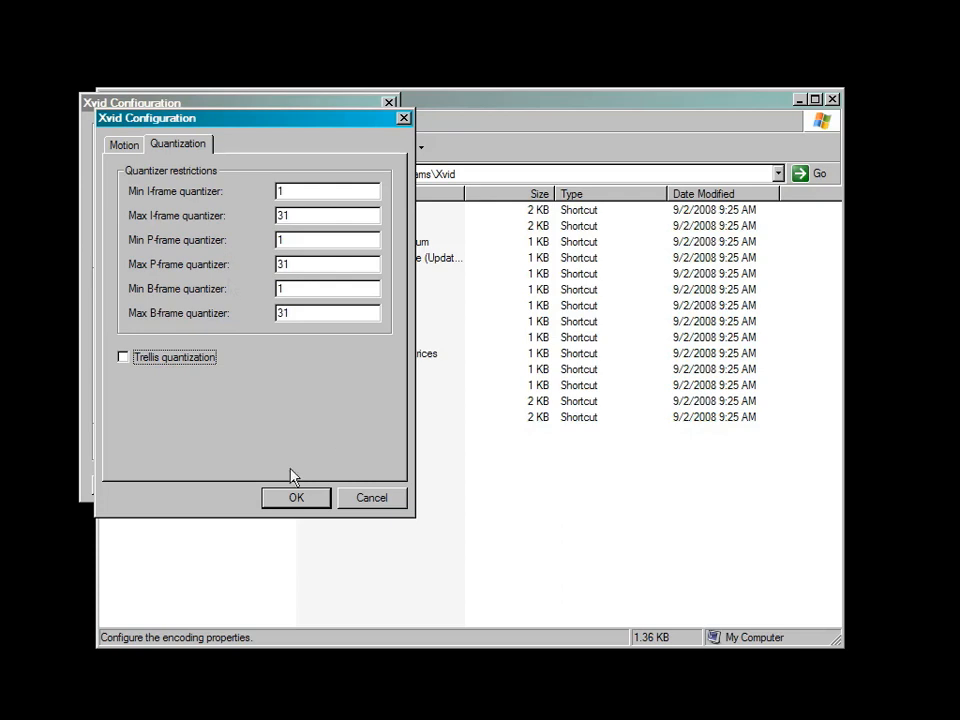
{"action": "left_click", "coordinate": [296, 503]}
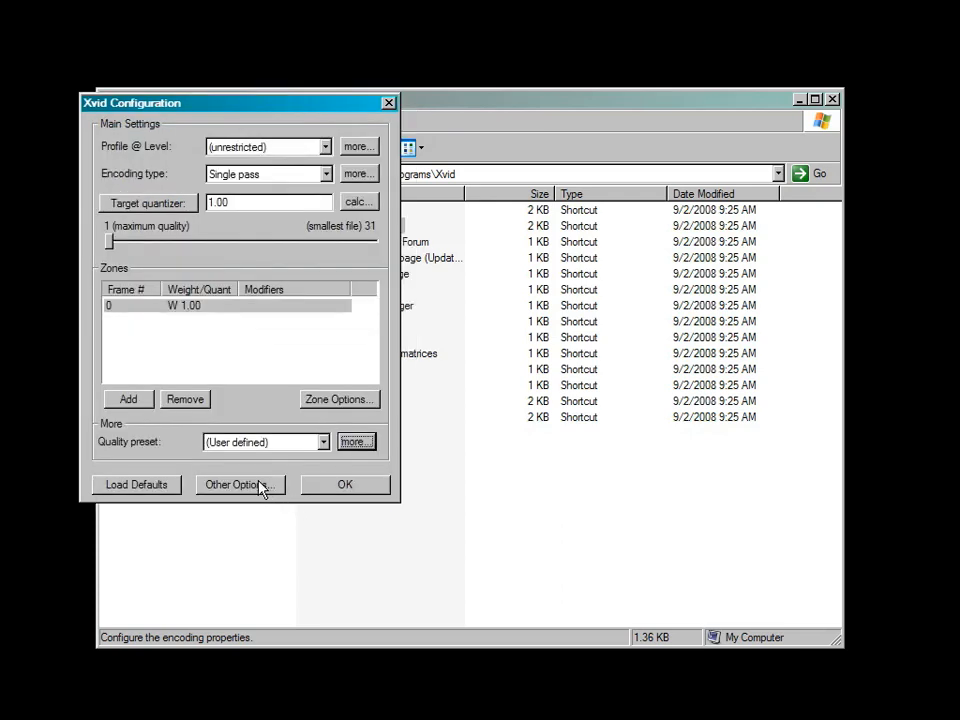
Step: Turn off Display encoding status in the other encoder options, review the decoder and common settings, and save the whole configuration
{"action": "left_click", "coordinate": [262, 486]}
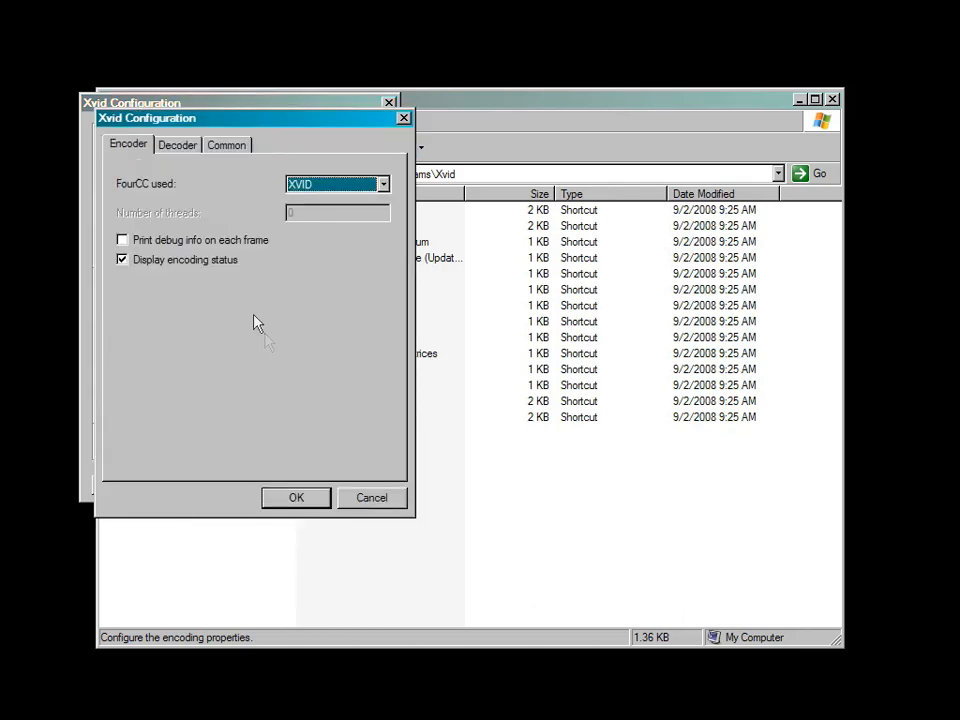
{"action": "left_click", "coordinate": [201, 266]}
{"action": "left_click", "coordinate": [201, 266]}
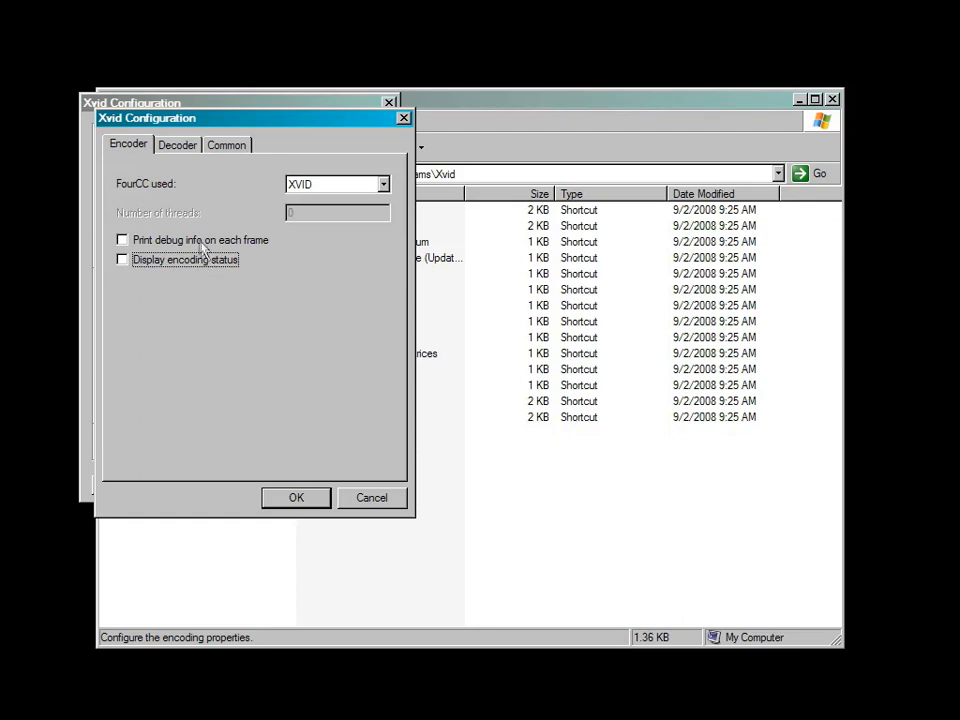
{"action": "left_click", "coordinate": [191, 147]}
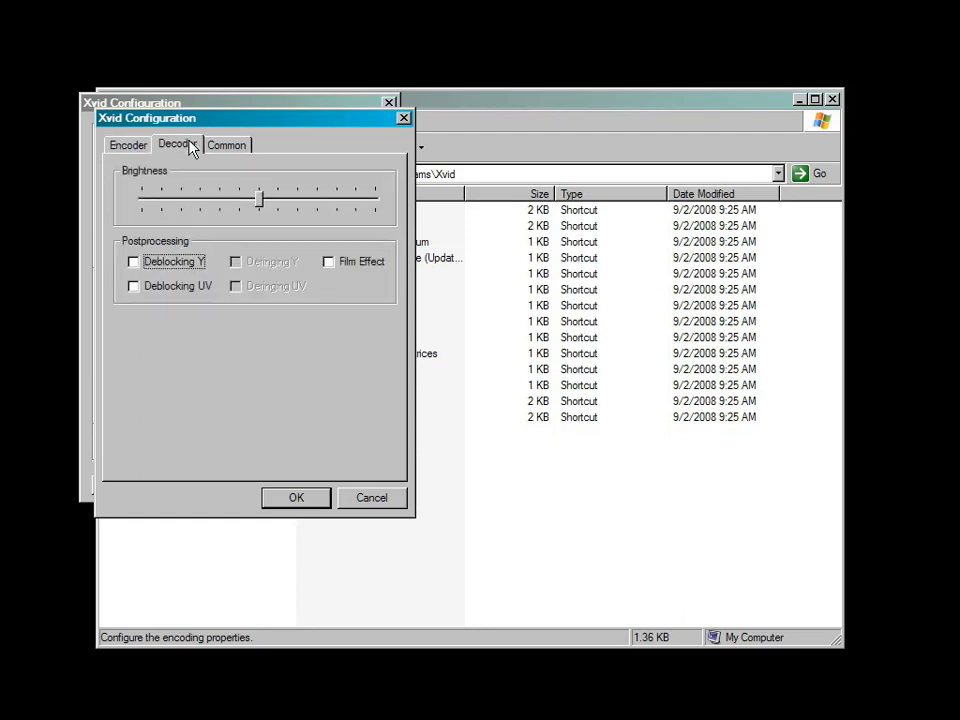
{"action": "left_click", "coordinate": [229, 146]}
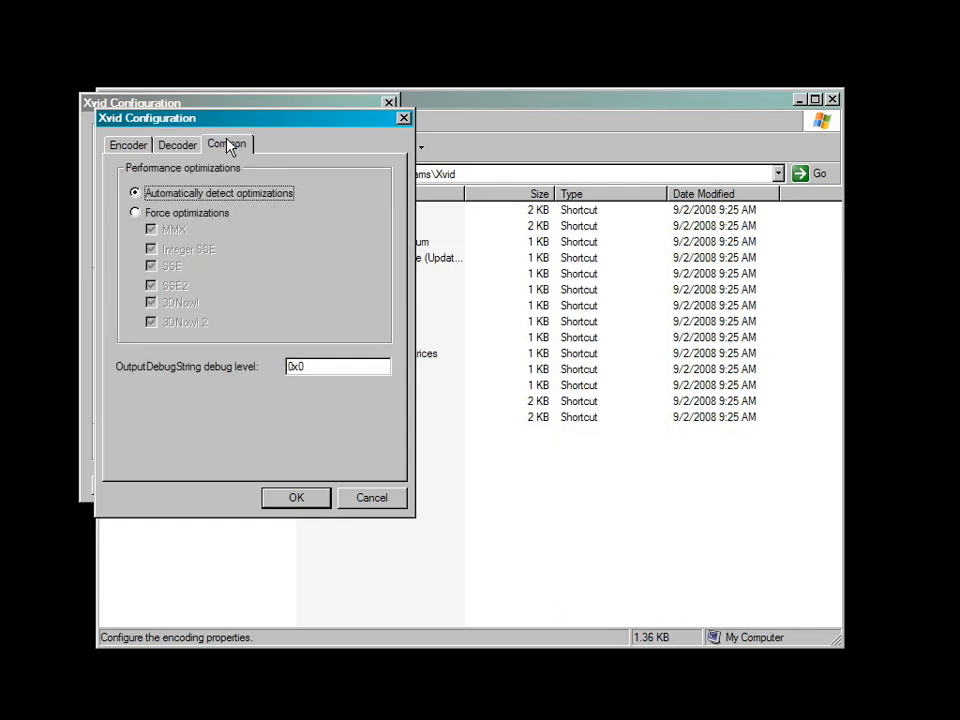
{"action": "left_click", "coordinate": [293, 498]}
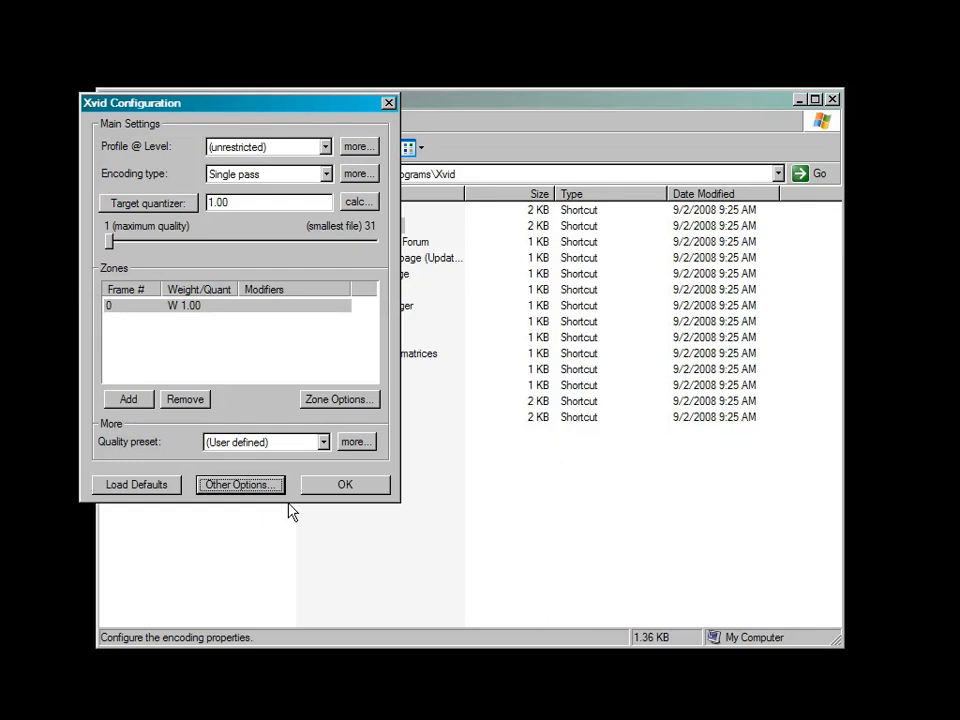
{"action": "left_click", "coordinate": [350, 487]}
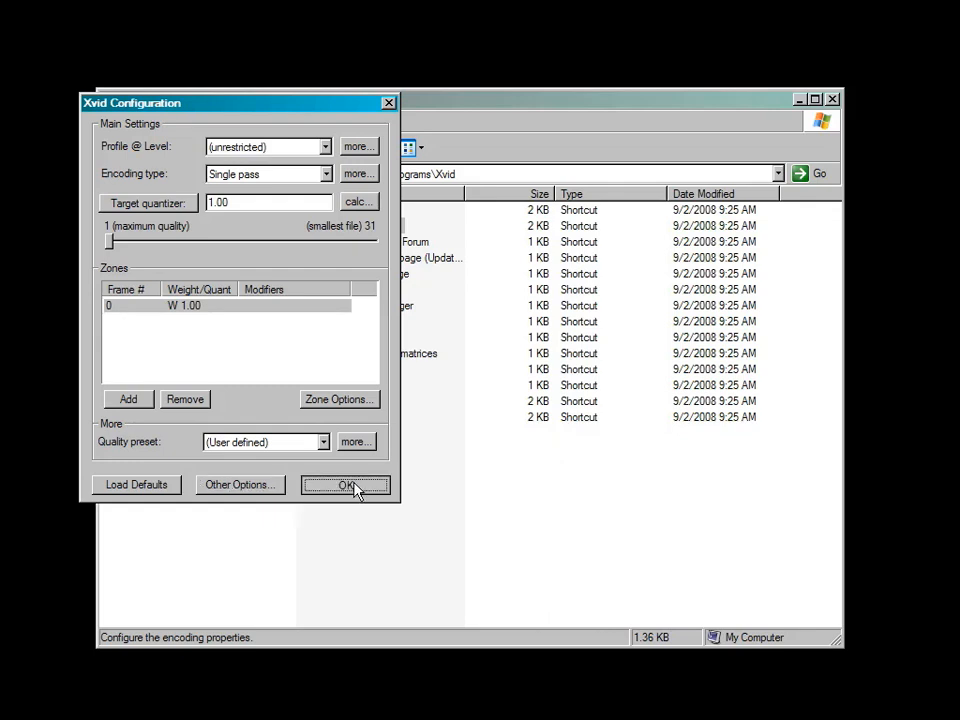